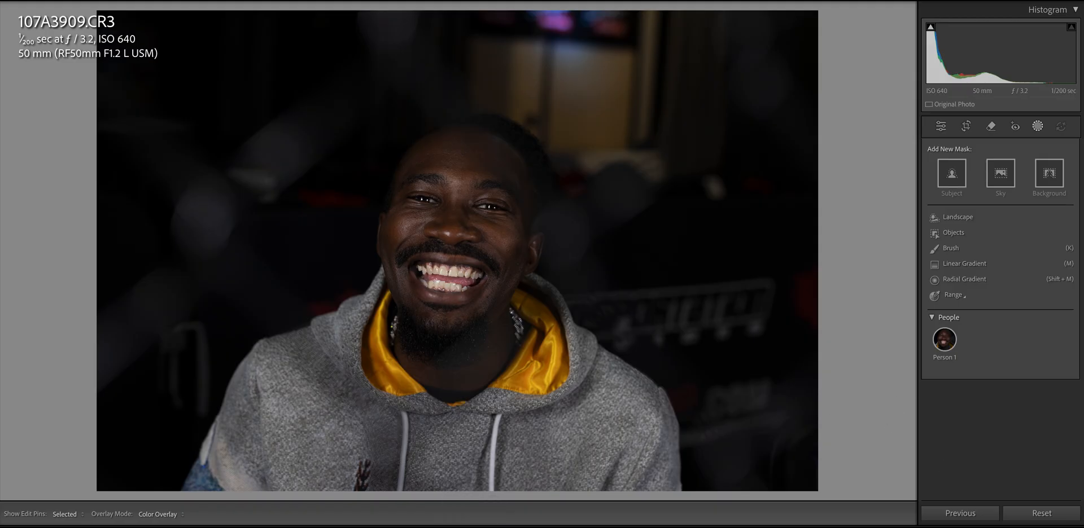
# Step: Apply the Adaptive Color profile to the portrait photo
pyautogui.click(1037, 126)
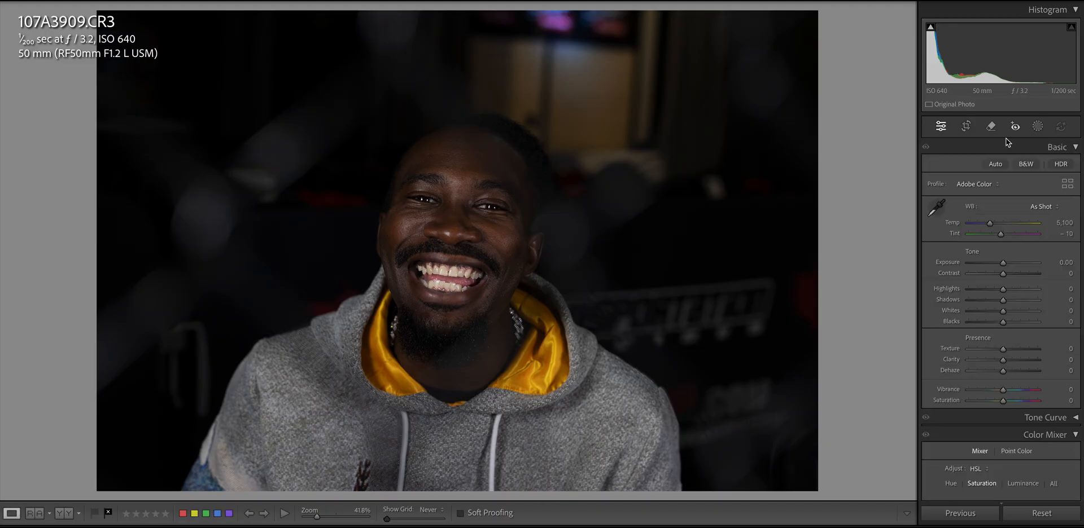
pyautogui.click(981, 184)
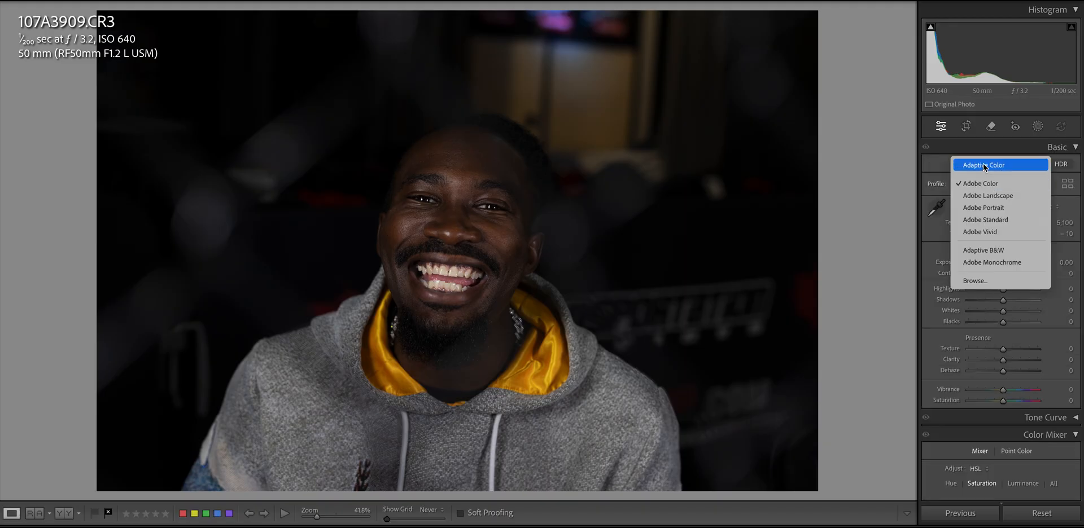
pyautogui.click(983, 165)
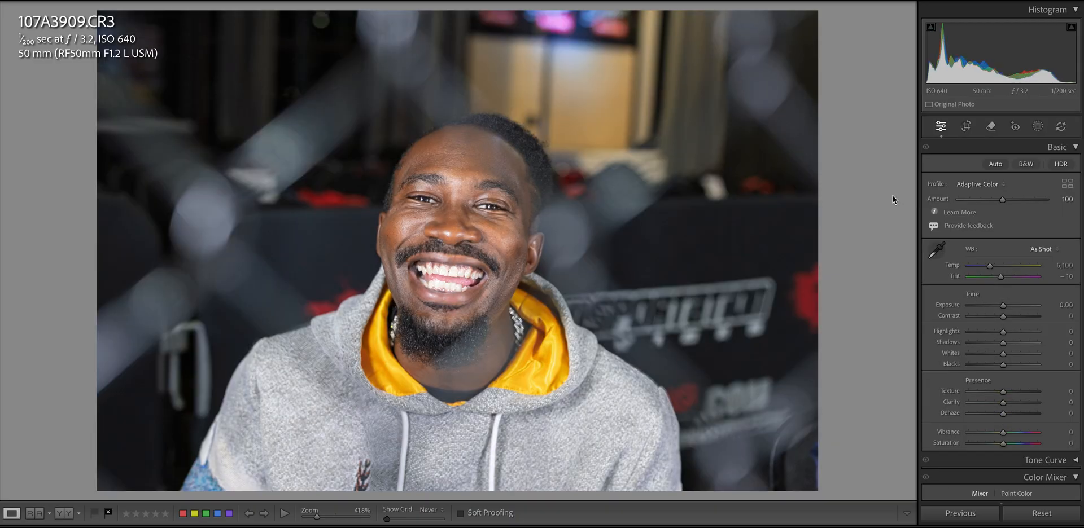
# Step: Set up a vertical crop of the photo with the 4 x 3 aspect ratio
pyautogui.press('r')
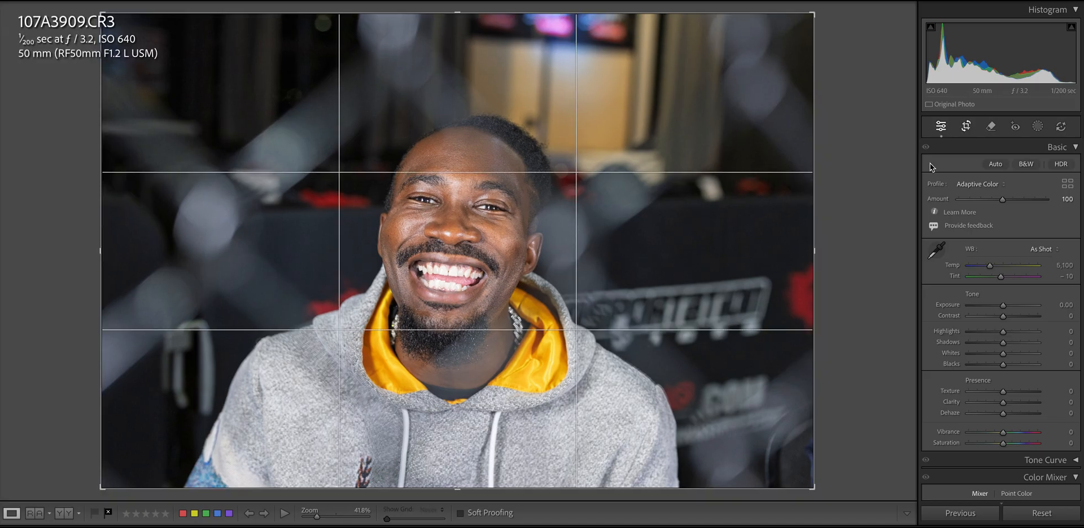
pyautogui.press('x')
pyautogui.click(1035, 167)
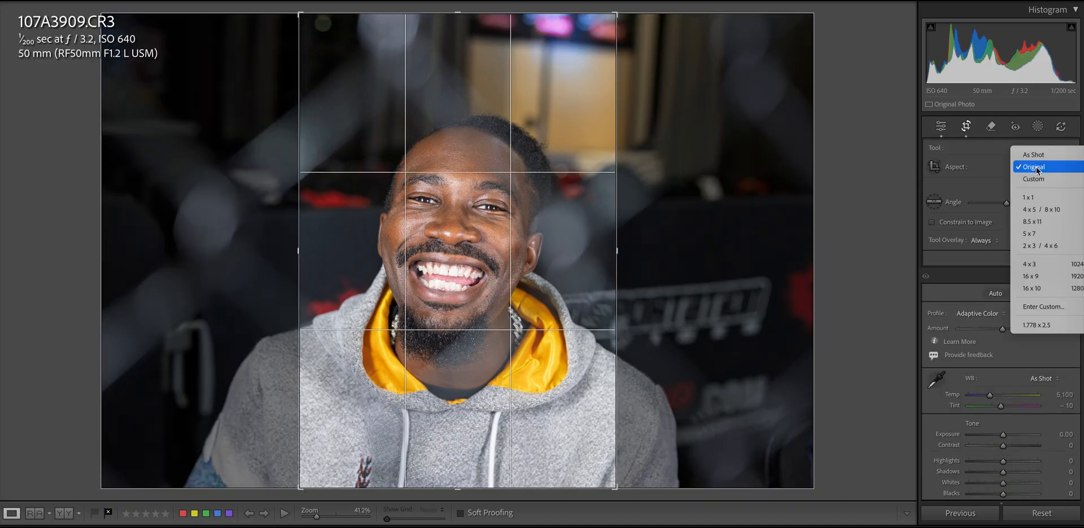
pyautogui.click(1039, 265)
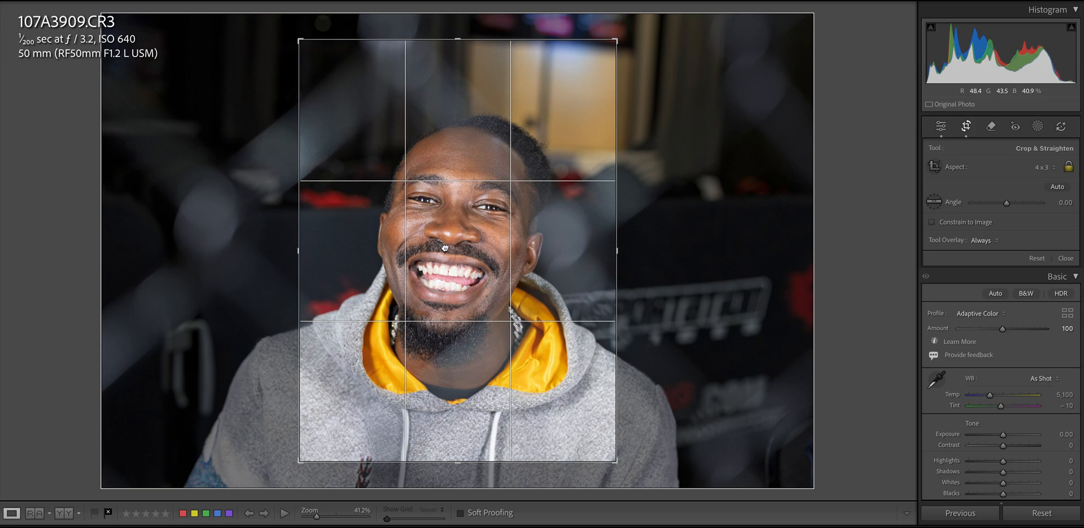
# Step: Reframe the crop around the man's face with slightly more headroom, rotate it to about -1.01 degrees and apply it
pyautogui.moveTo(445, 247); pyautogui.dragTo(438, 219)
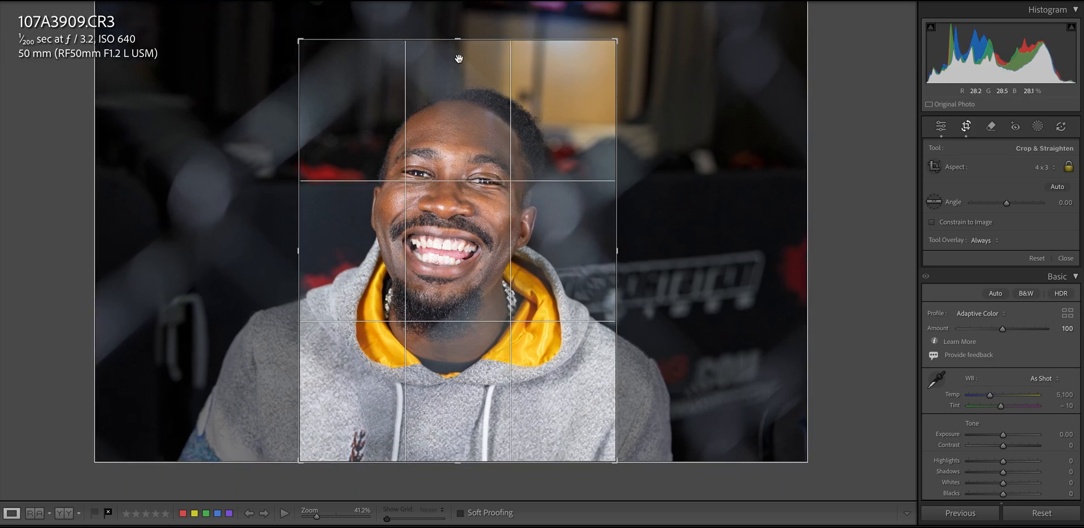
pyautogui.moveTo(459, 41); pyautogui.dragTo(459, 32)
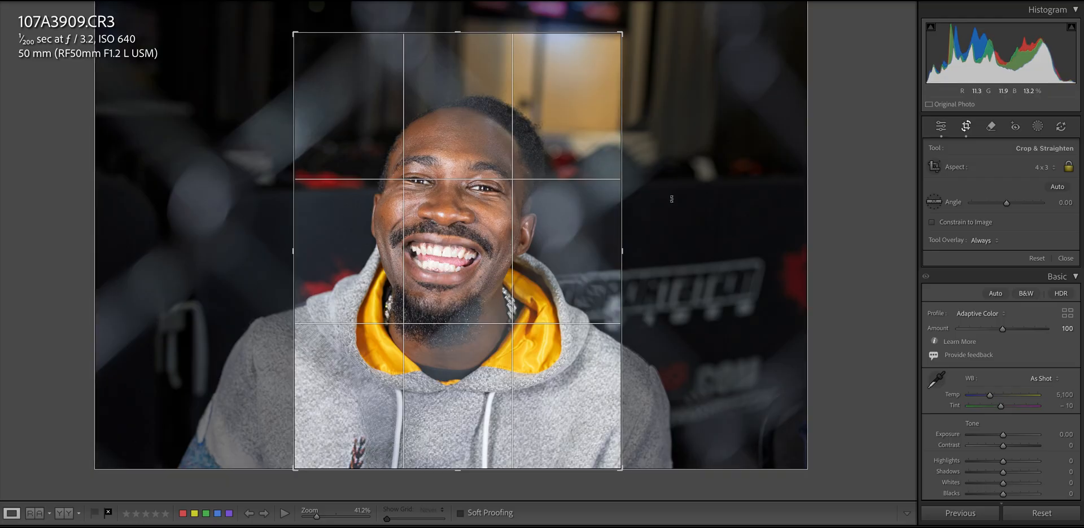
pyautogui.moveTo(671, 199); pyautogui.dragTo(683, 188)
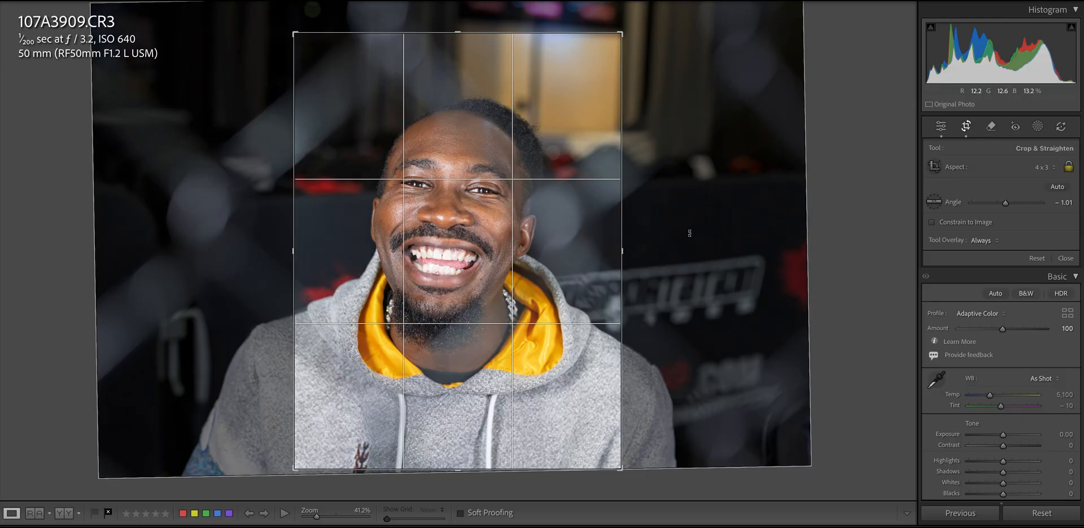
pyautogui.press('Return')
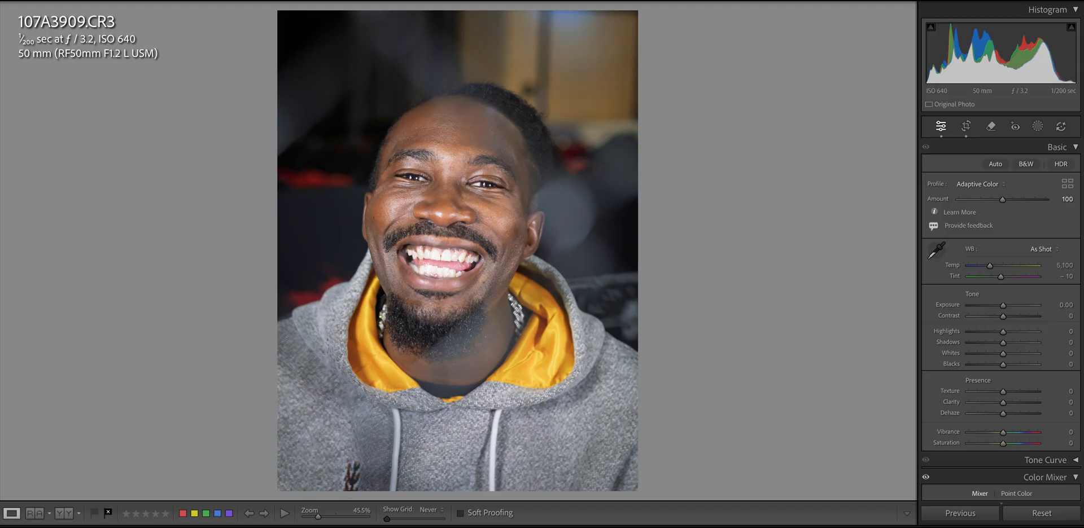
# Step: Create a people mask that covers only the facial skin of Person 1
pyautogui.click(1037, 128)
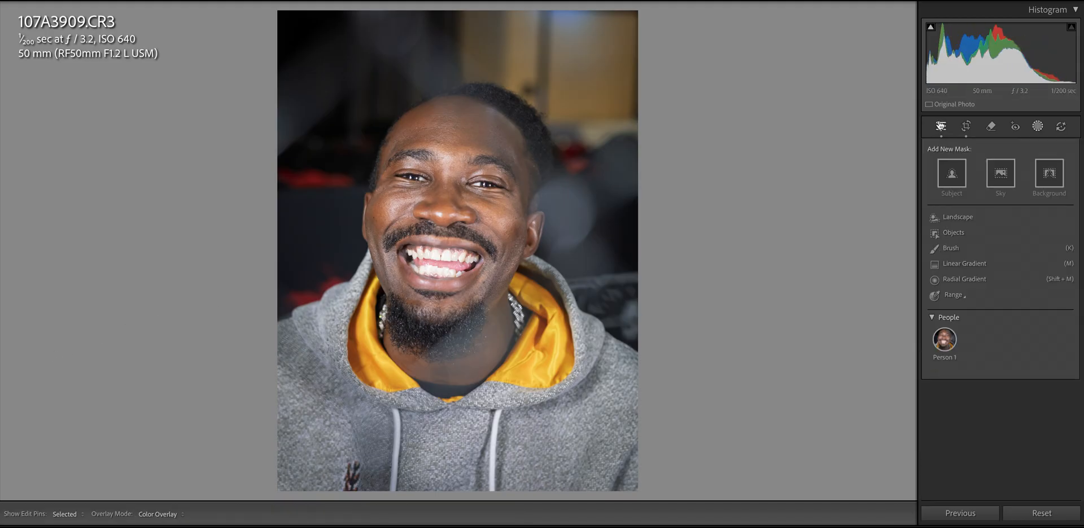
pyautogui.click(950, 338)
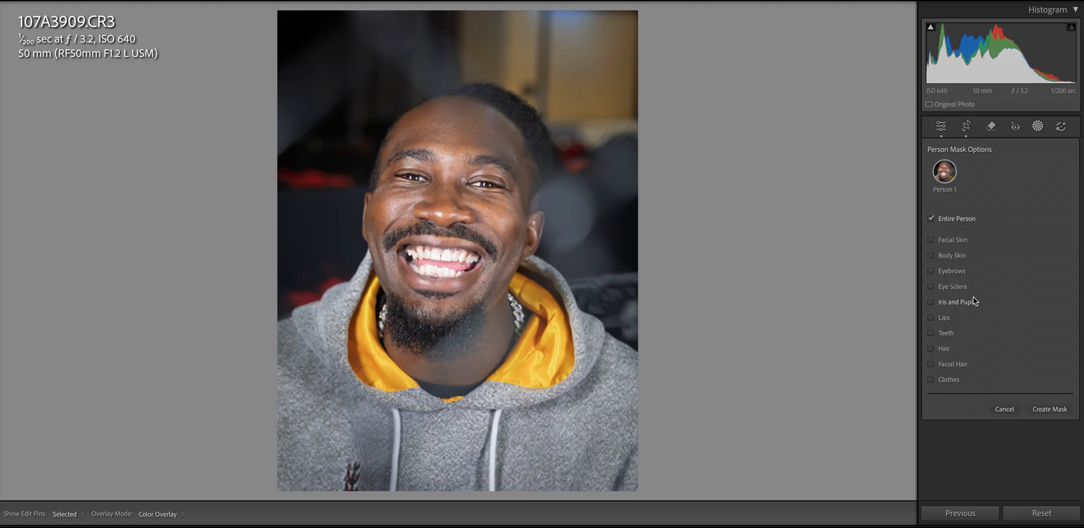
pyautogui.click(946, 237)
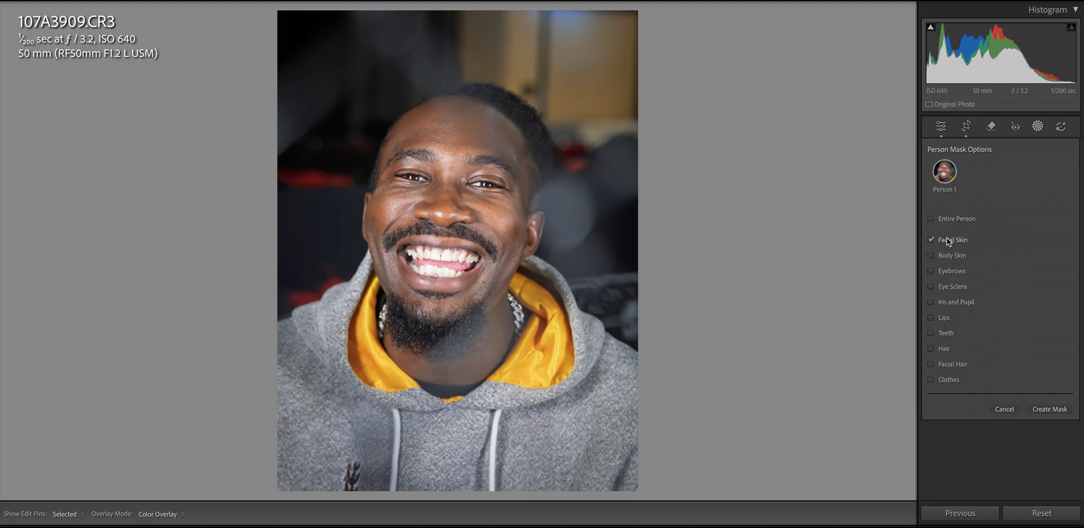
pyautogui.click(1050, 410)
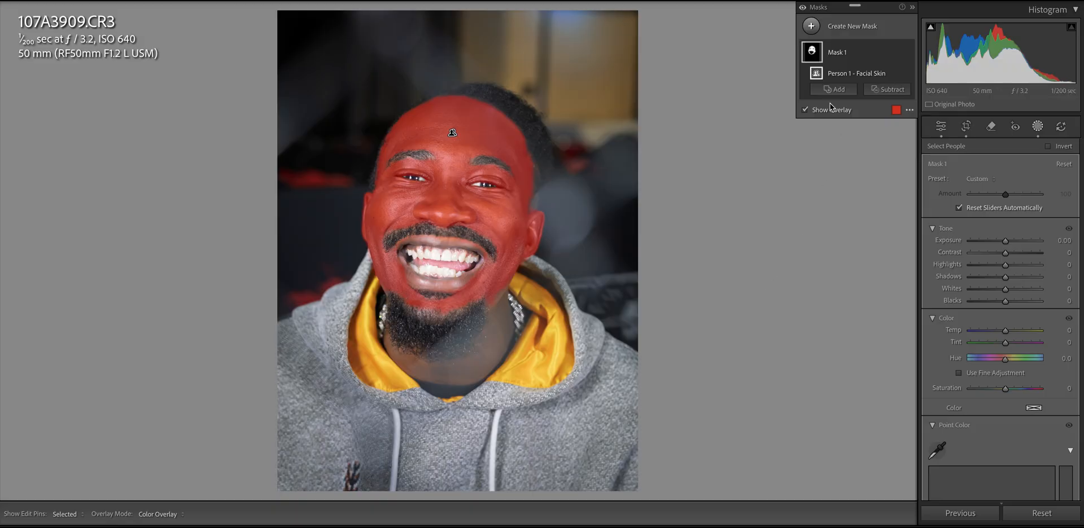
# Step: Intersect the facial skin mask with a luminance range sampled on the forehead, limited to 71/83 through 100/100
pyautogui.press('alt')
pyautogui.press('alt')
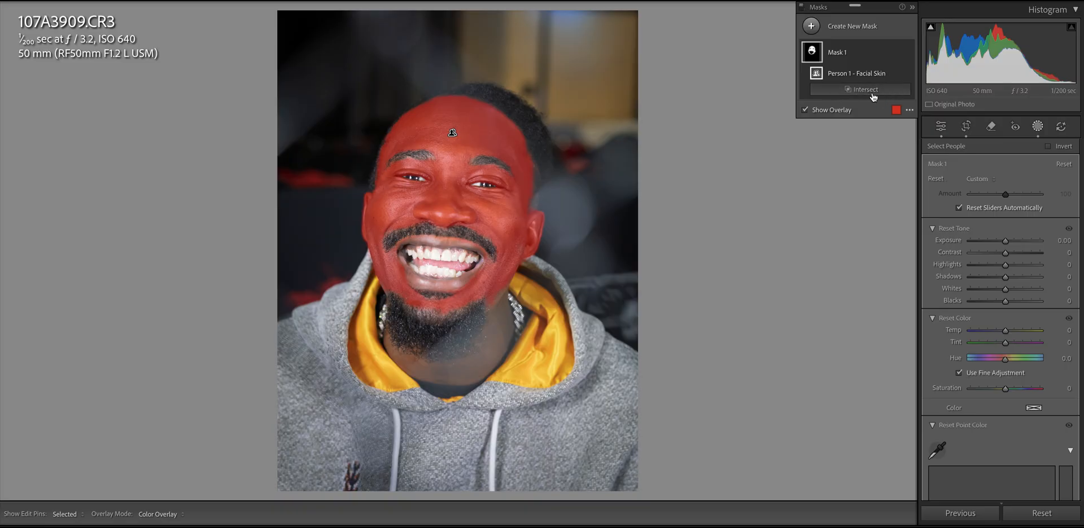
pyautogui.keyDown('alt'); pyautogui.click(861, 90); pyautogui.keyUp('alt')
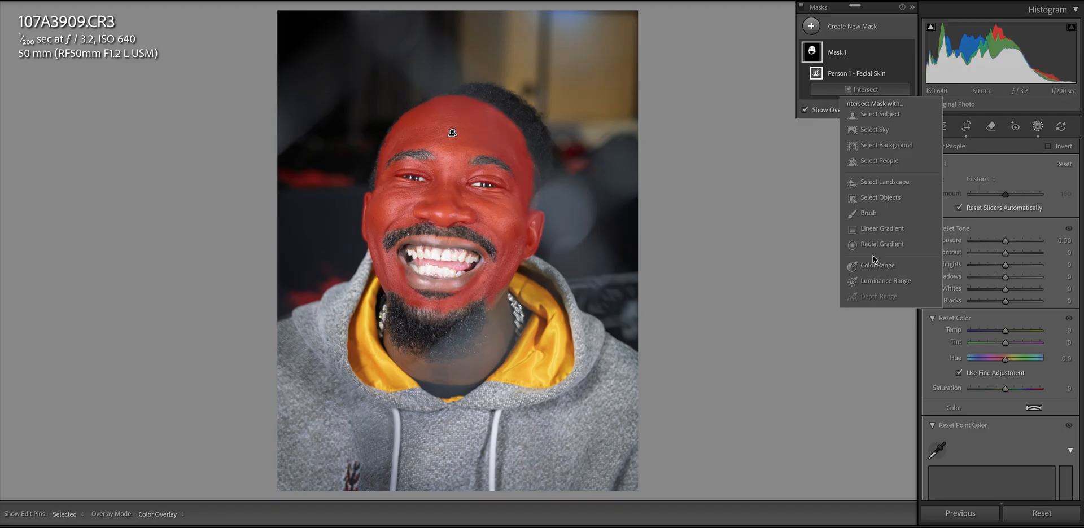
pyautogui.click(876, 282)
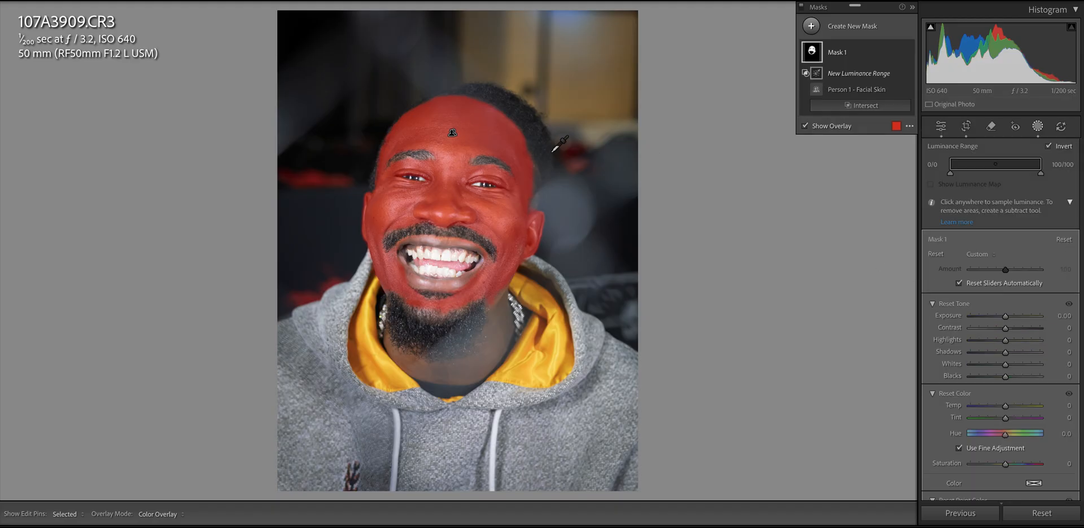
pyautogui.click(448, 158)
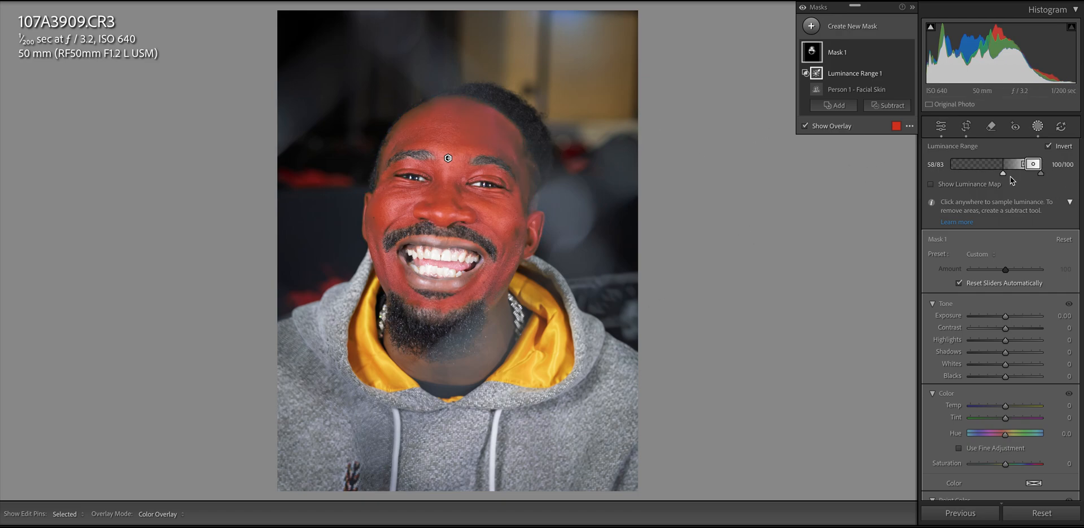
pyautogui.moveTo(1004, 172); pyautogui.dragTo(1014, 172)
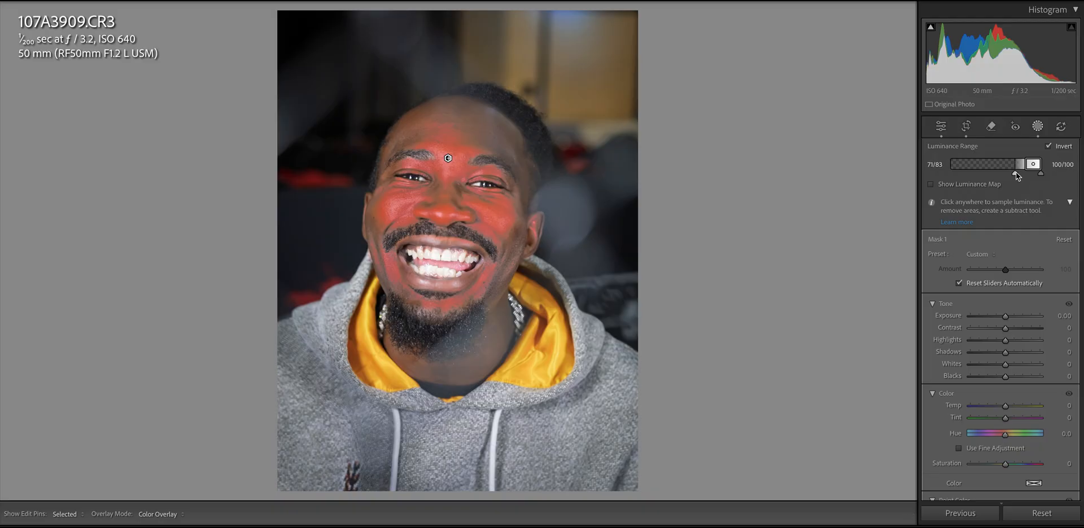
pyautogui.moveTo(1017, 176); pyautogui.dragTo(1017, 176)
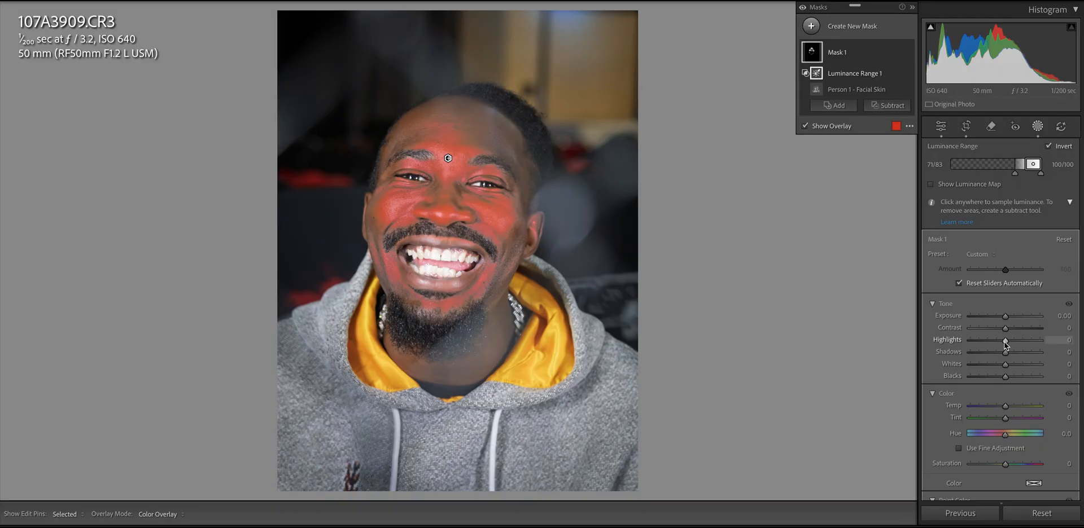
# Step: Set Highlights to -40 on the bright facial skin mask, then return to the general edit settings
pyautogui.moveTo(1005, 343); pyautogui.dragTo(993, 342)
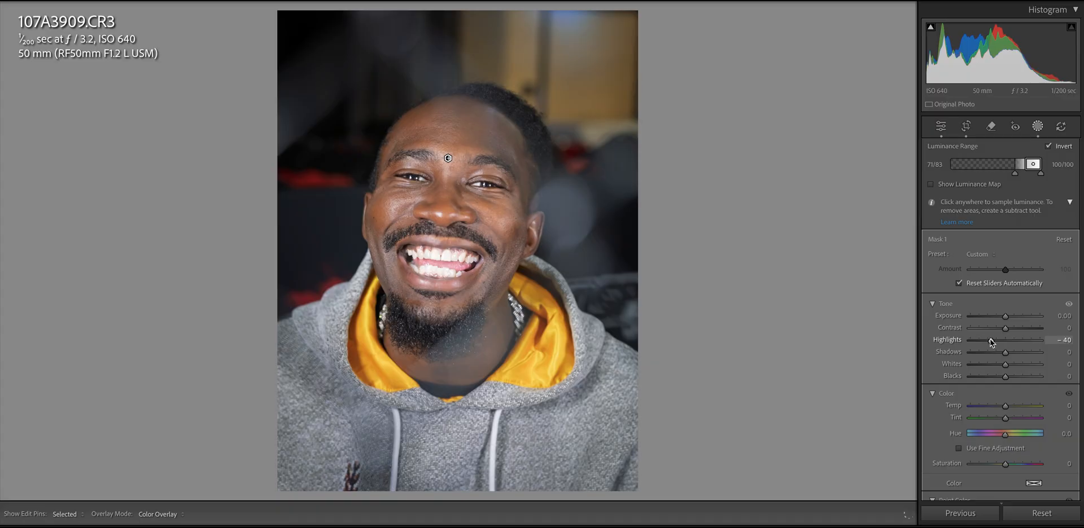
pyautogui.moveTo(992, 343); pyautogui.dragTo(992, 342)
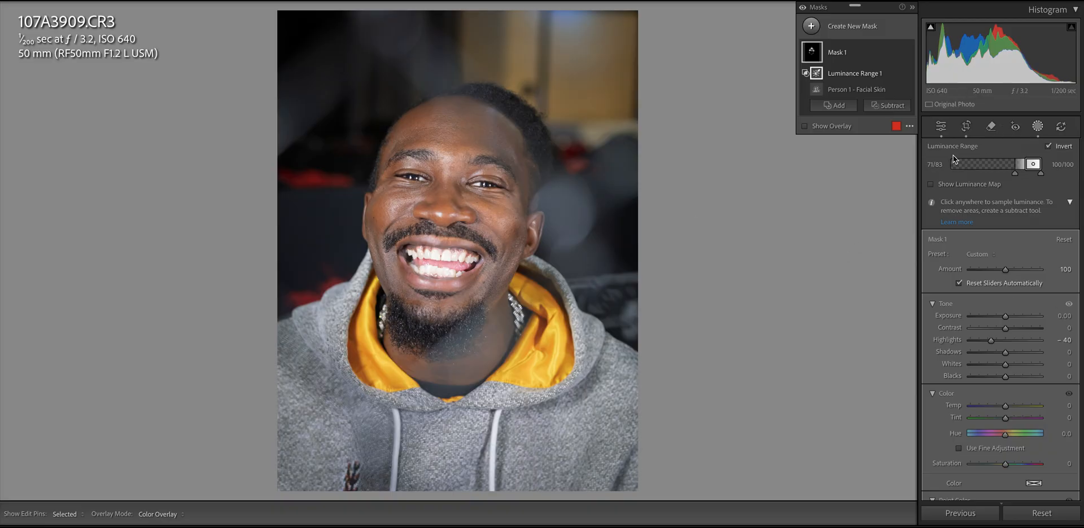
pyautogui.click(940, 127)
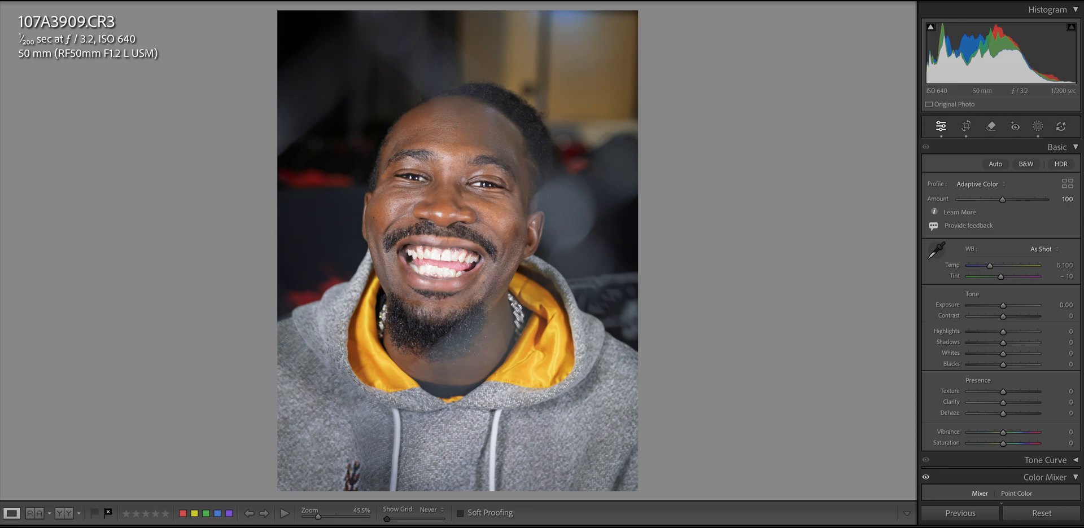
# Step: Zoom in on the face and examine the existing Facial Skin mask's effect settings and mask options
pyautogui.click(1038, 126)
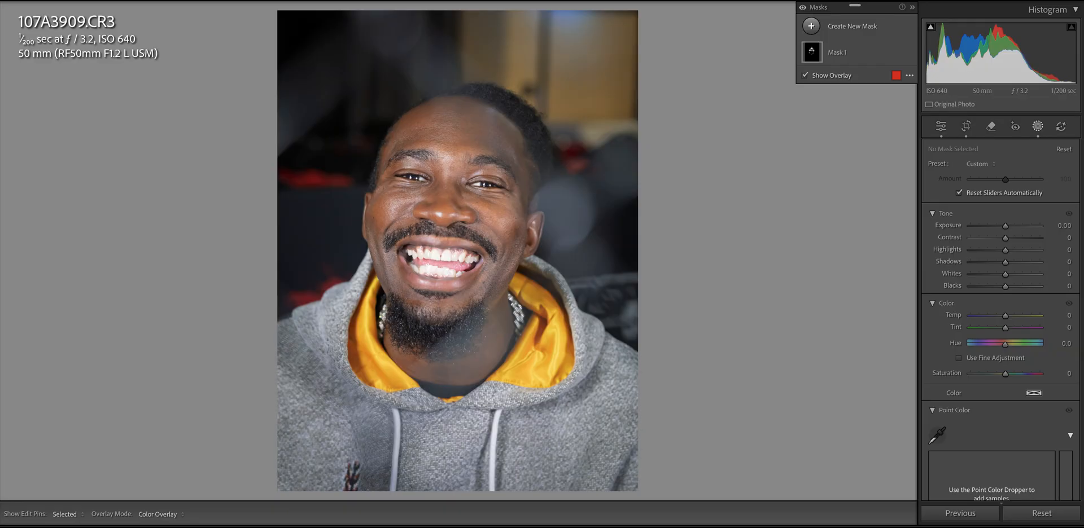
pyautogui.press('z')
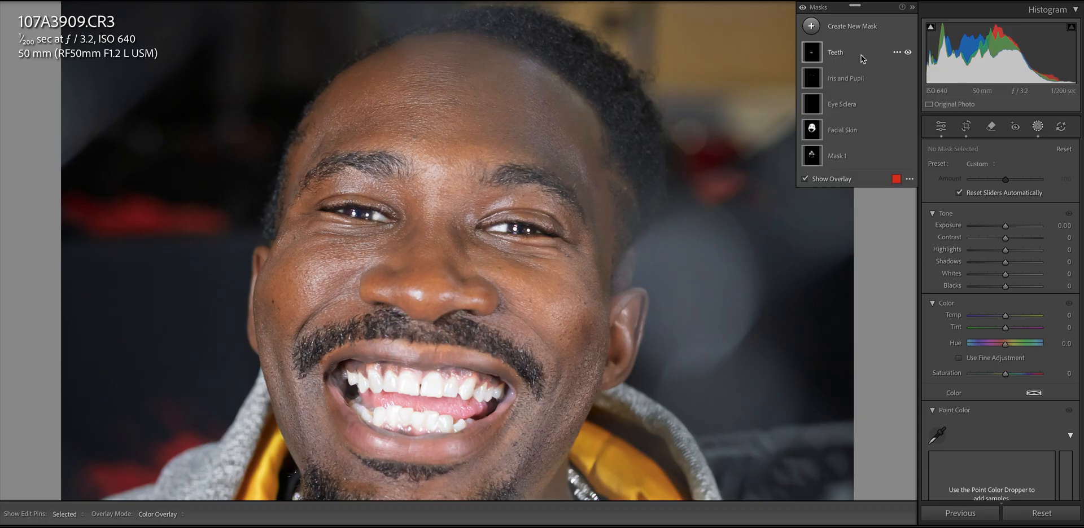
pyautogui.click(855, 134)
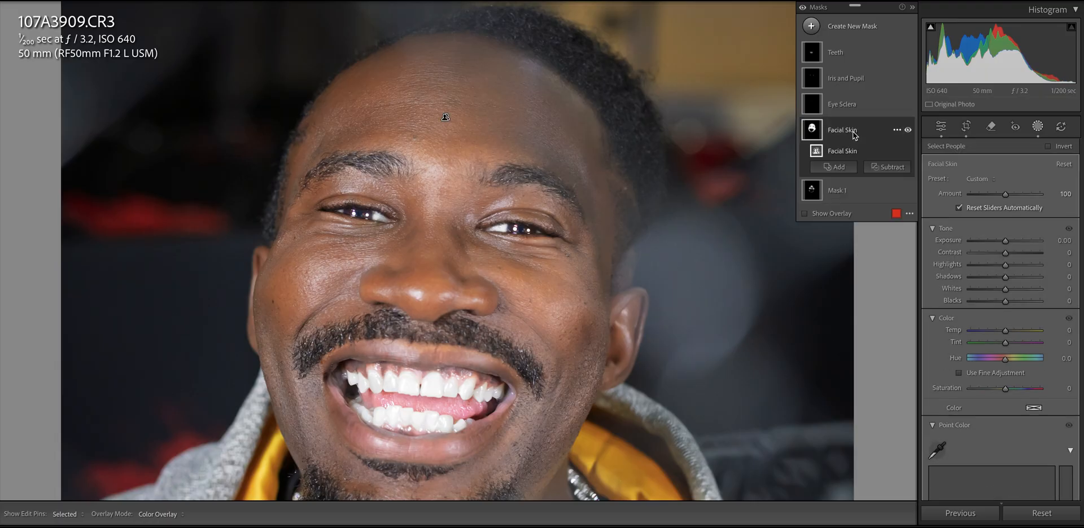
pyautogui.scroll(-8, 971, 215)
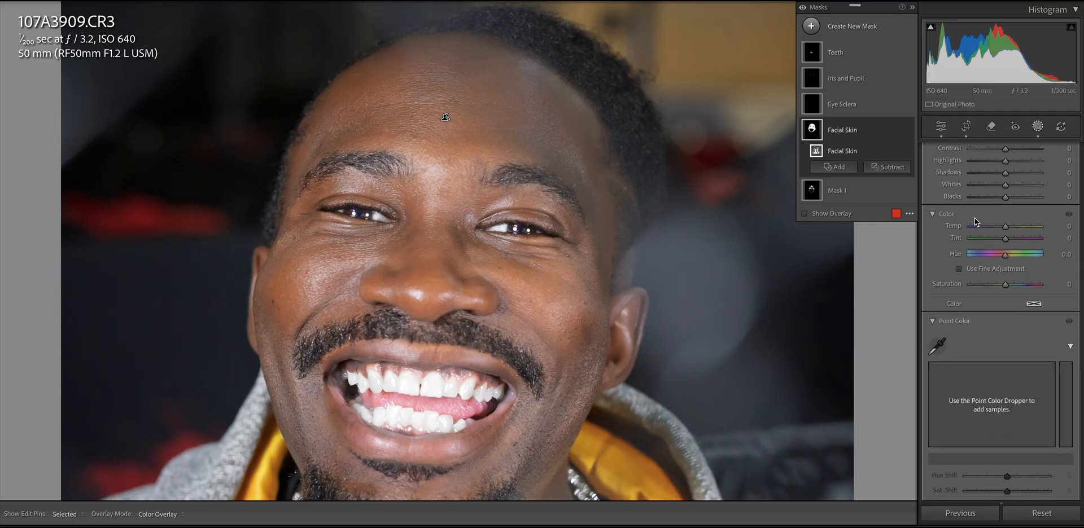
pyautogui.scroll(-6, 983, 254)
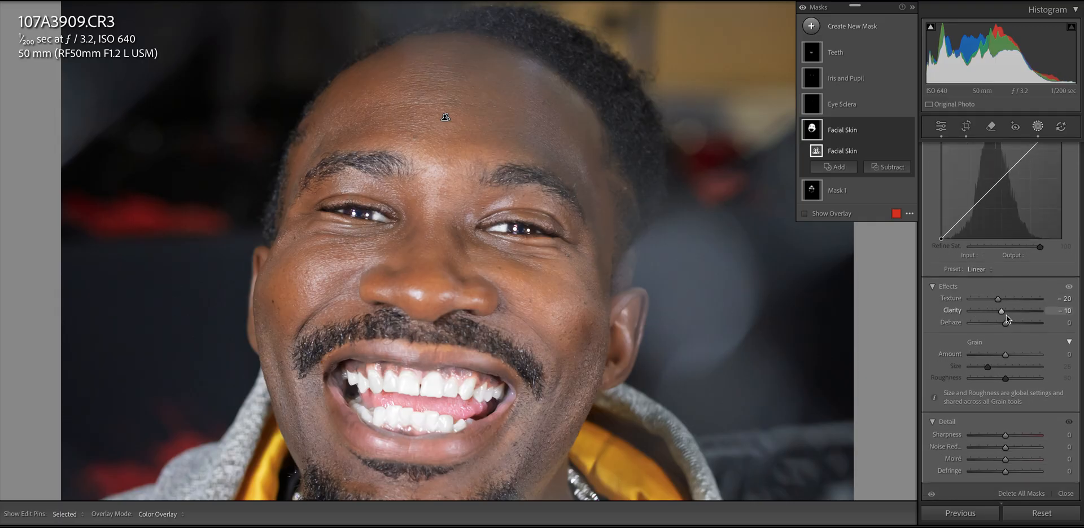
pyautogui.scroll(2, 1000, 316)
pyautogui.scroll(10, 1001, 317)
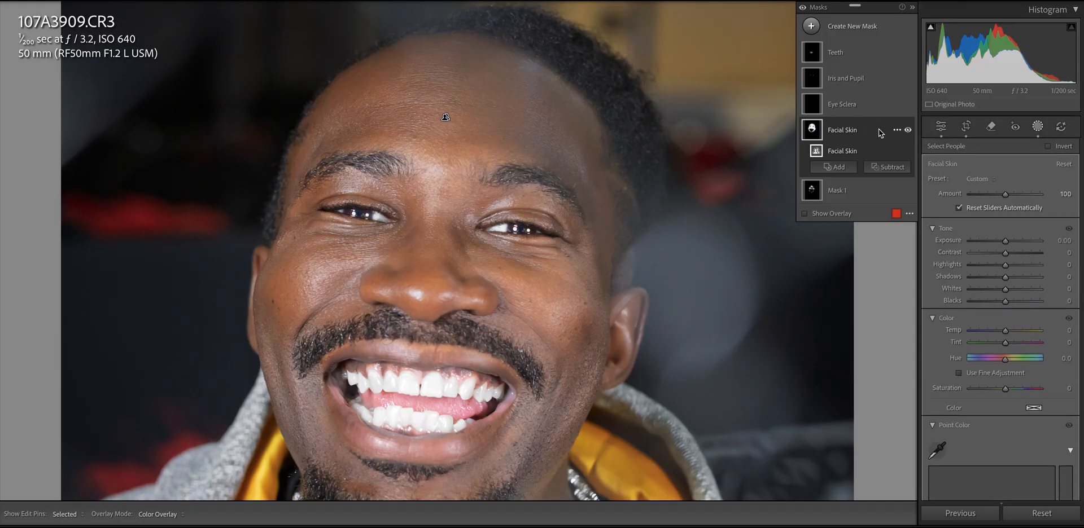
pyautogui.click(896, 130)
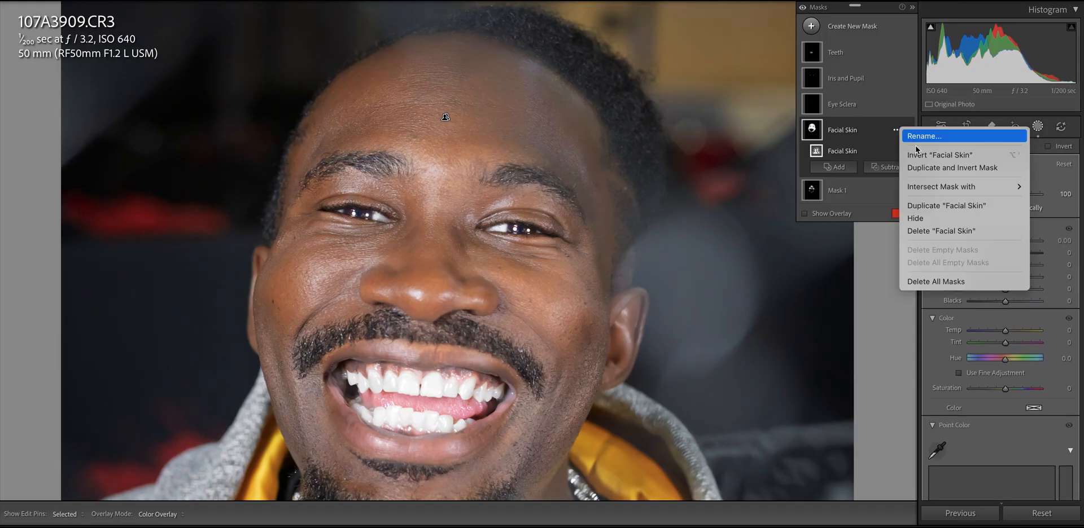
pyautogui.click(814, 27)
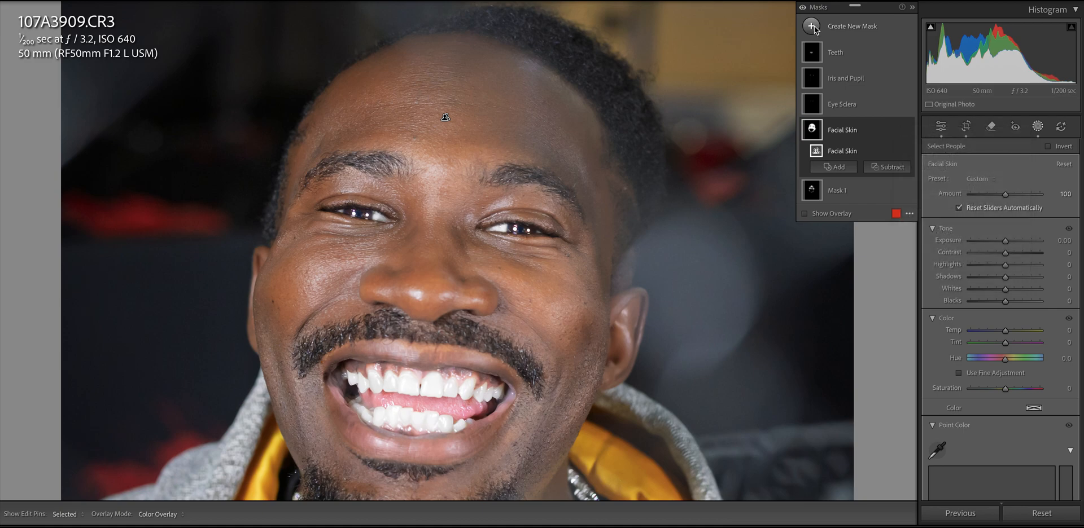
# Step: Create another people mask for the facial skin of Person 1
pyautogui.click(813, 26)
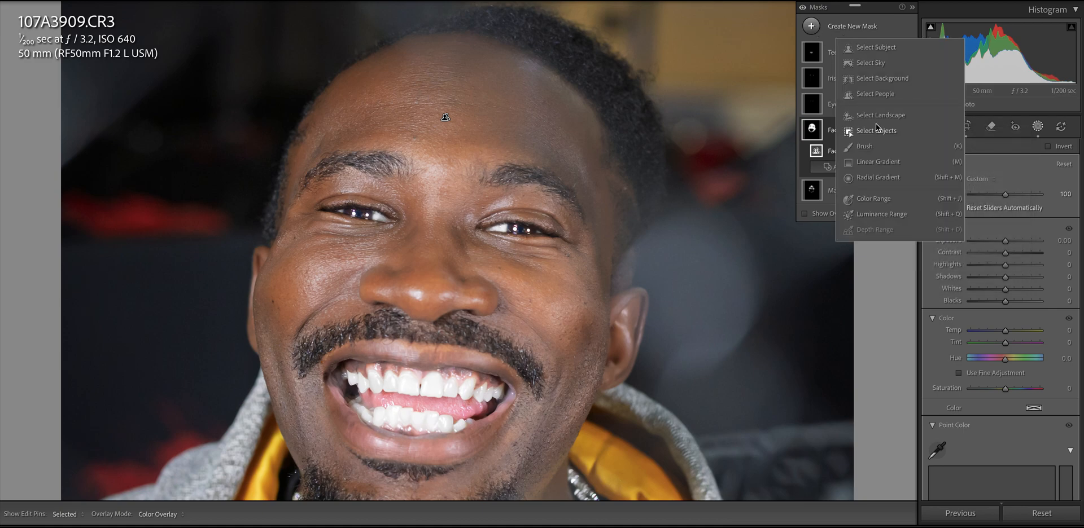
pyautogui.click(873, 97)
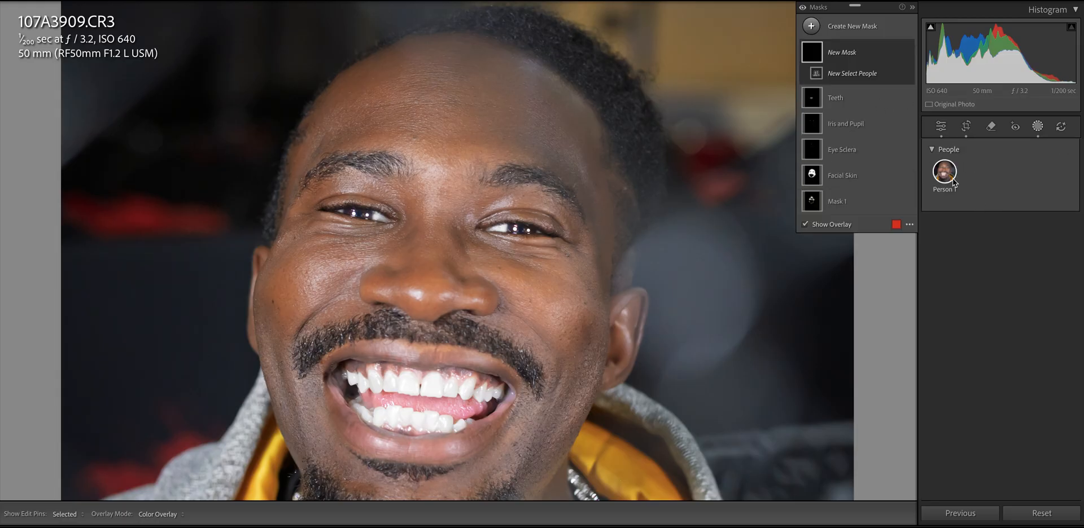
pyautogui.click(945, 172)
pyautogui.click(952, 240)
pyautogui.click(1050, 409)
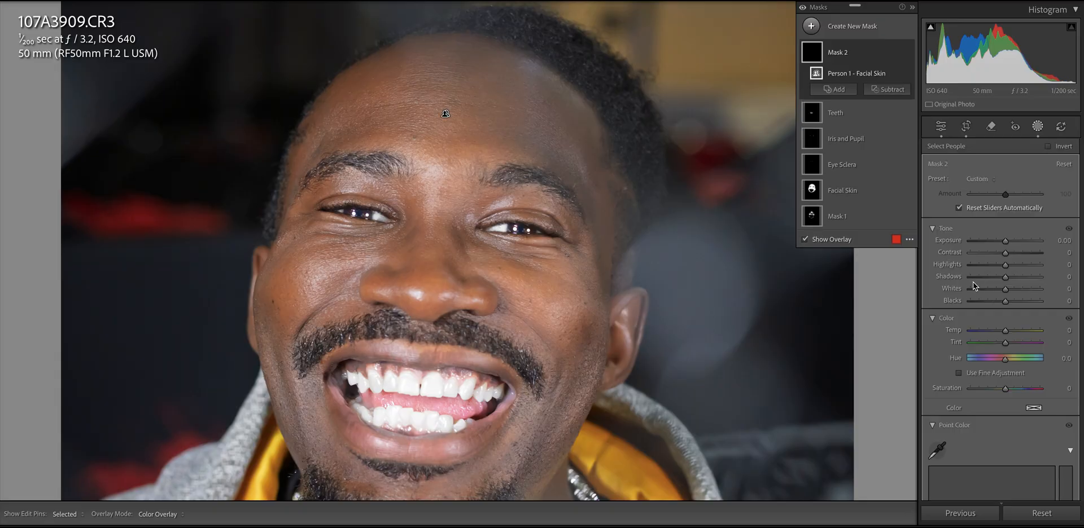
pyautogui.scroll(-3, 978, 281)
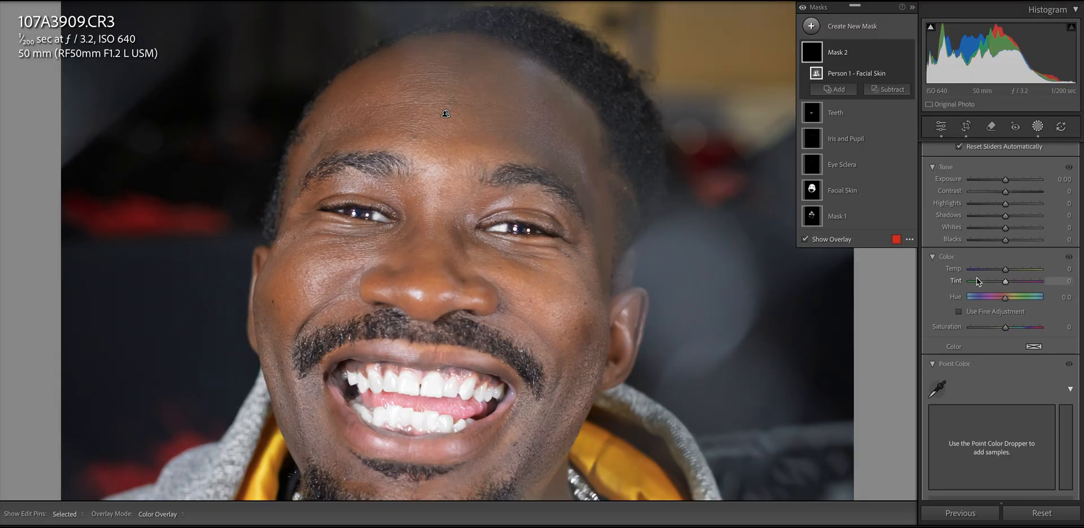
# Step: Sample the skin tone on the forehead as a Point Color swatch for the new facial skin mask
pyautogui.scroll(2, 978, 281)
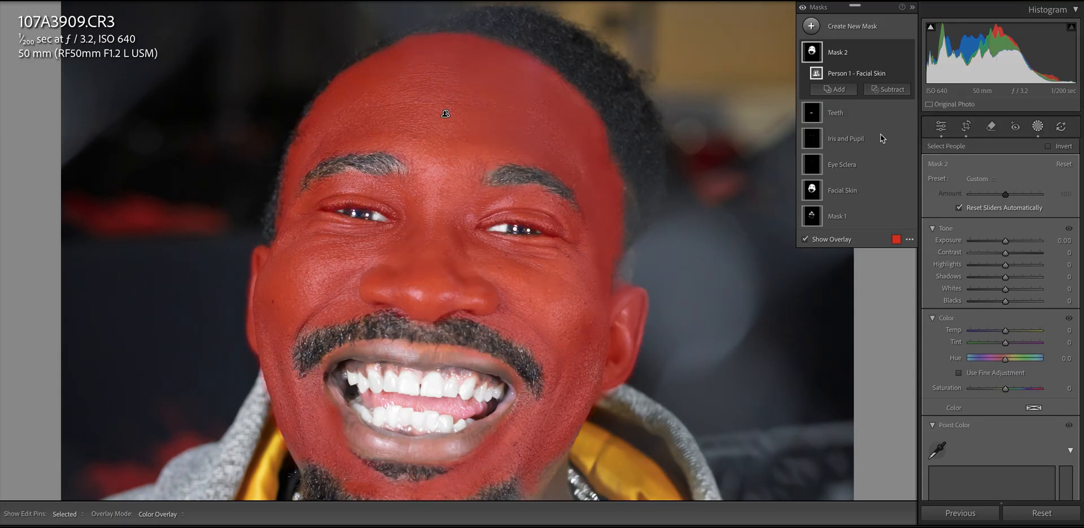
pyautogui.scroll(-8, 1005, 192)
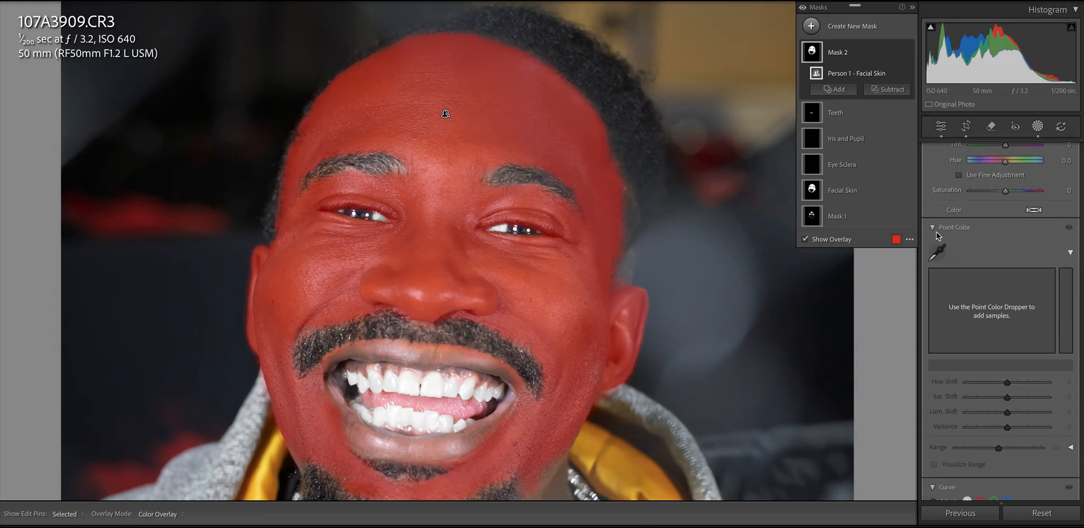
pyautogui.click(933, 228)
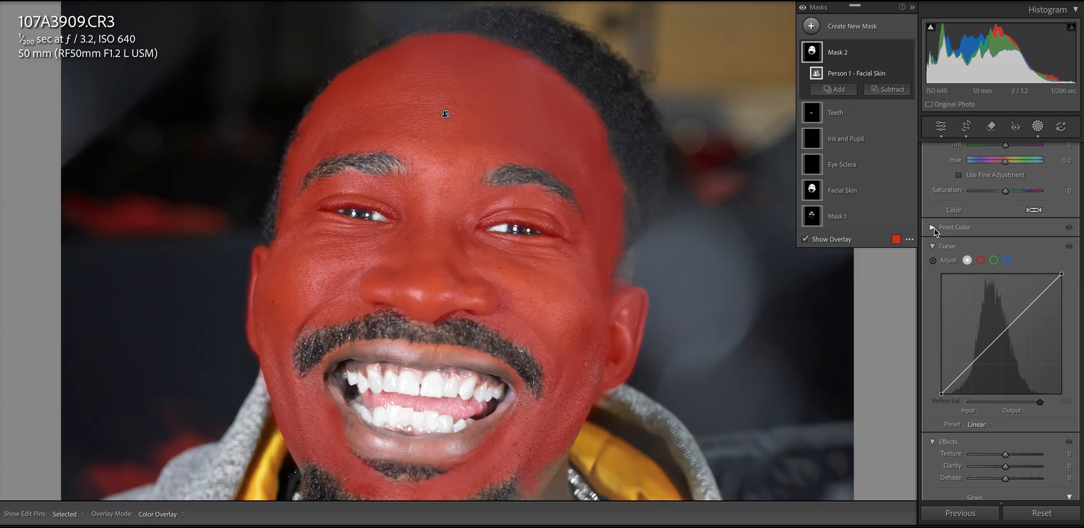
pyautogui.click(933, 246)
pyautogui.click(932, 246)
pyautogui.click(932, 227)
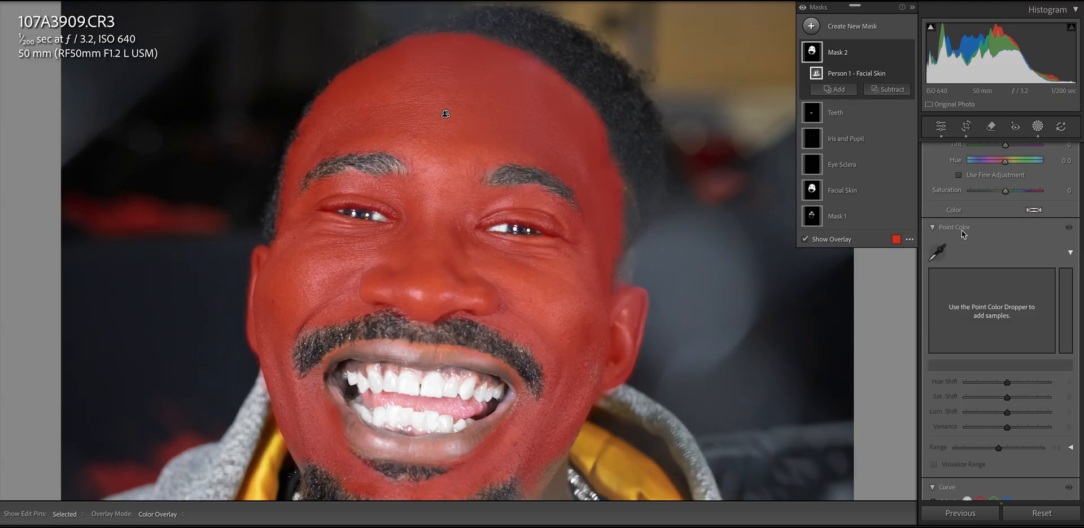
pyautogui.click(937, 255)
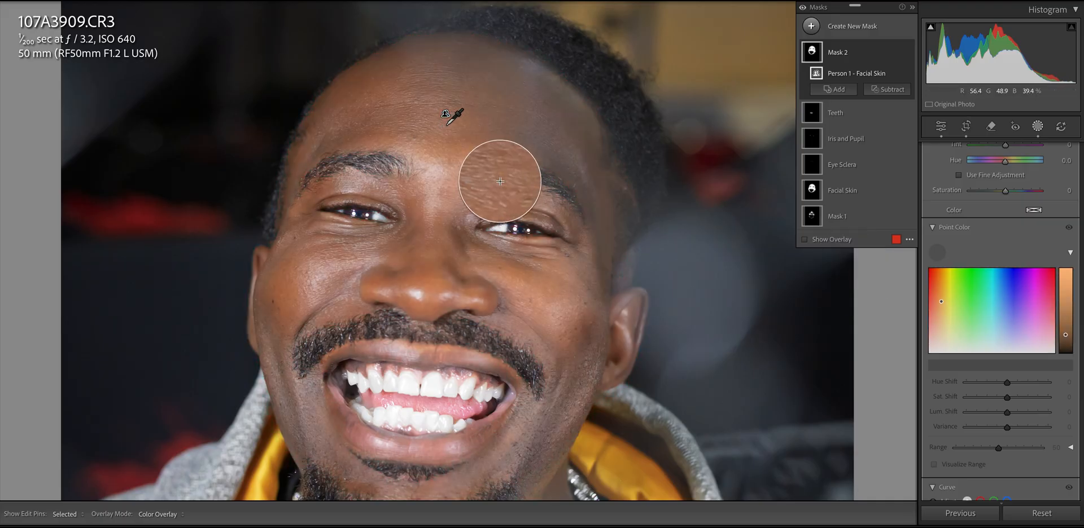
pyautogui.click(454, 134)
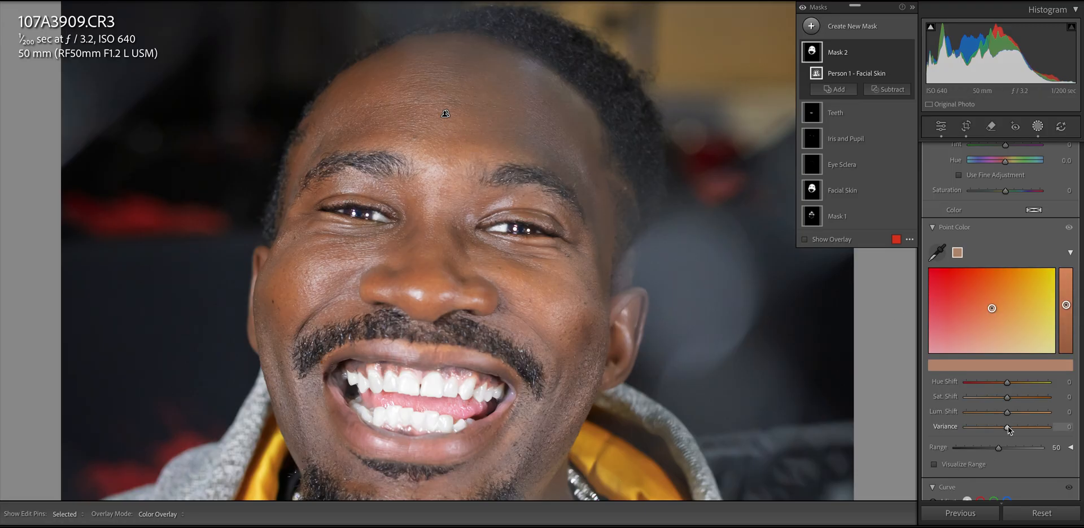
# Step: Set the sampled skin color's Variance to -39 and return to the general edit settings with the whole photo in view
pyautogui.moveTo(1007, 427); pyautogui.dragTo(993, 429)
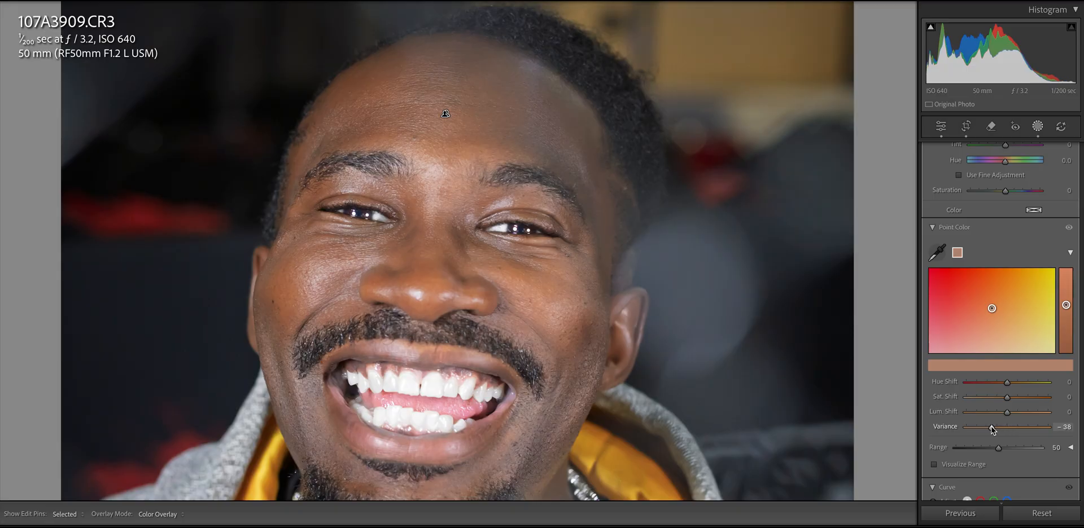
pyautogui.moveTo(992, 430); pyautogui.dragTo(992, 430)
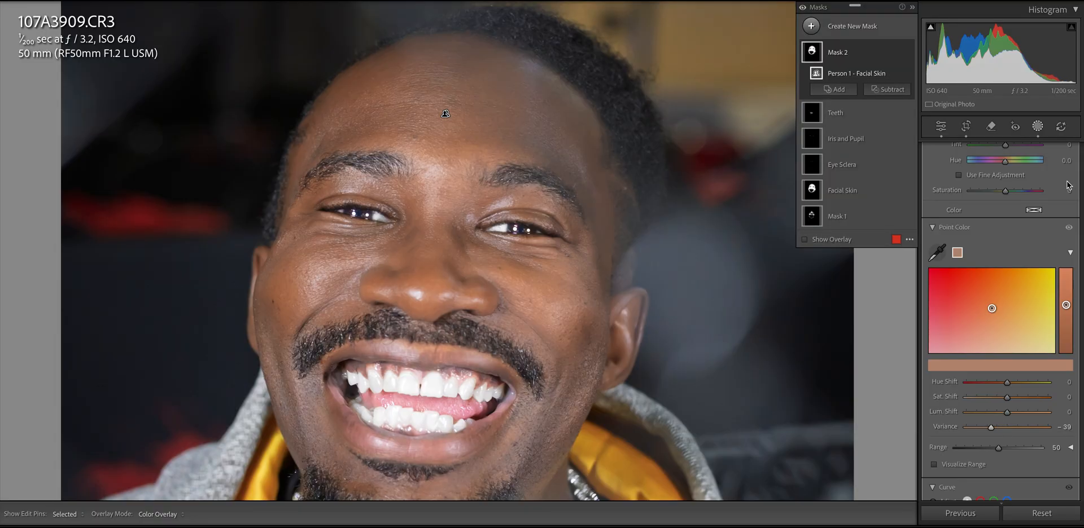
pyautogui.click(487, 258)
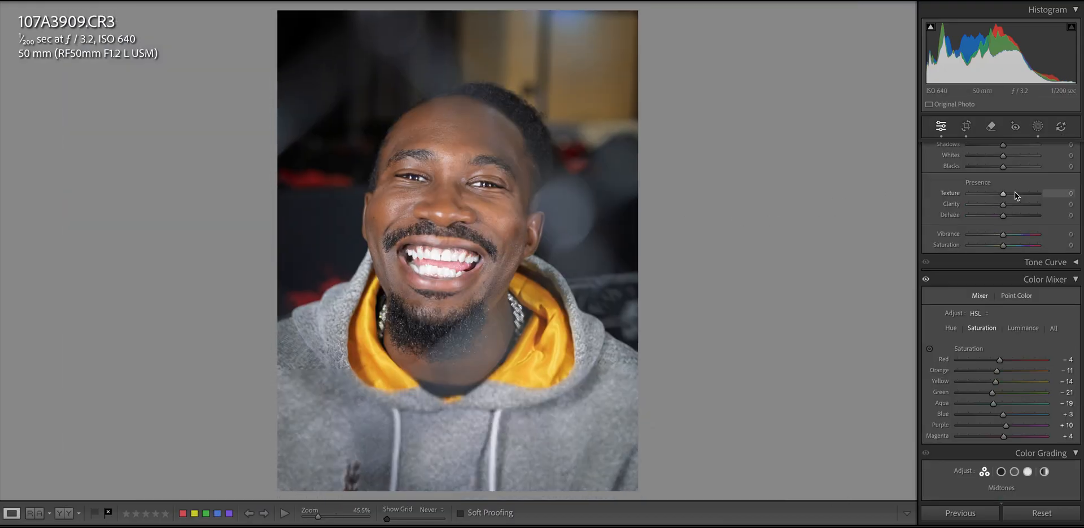
# Step: Set the photo's overall Exposure to -0.30, Highlights to -8, Shadows to +3 and Vibrance to +8
pyautogui.scroll(5, 1044, 227)
pyautogui.scroll(-1, 1041, 223)
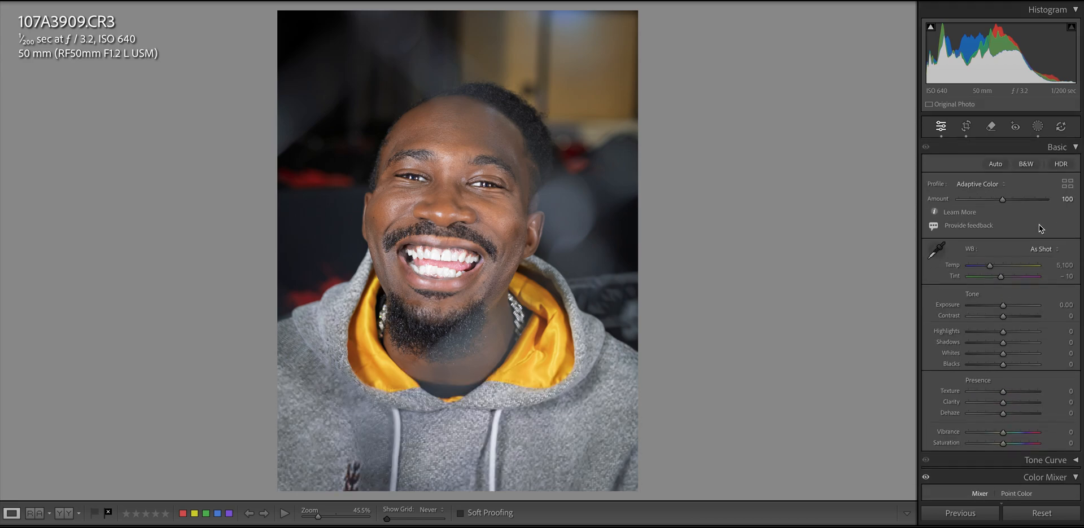
pyautogui.moveTo(1003, 306); pyautogui.dragTo(1001, 307)
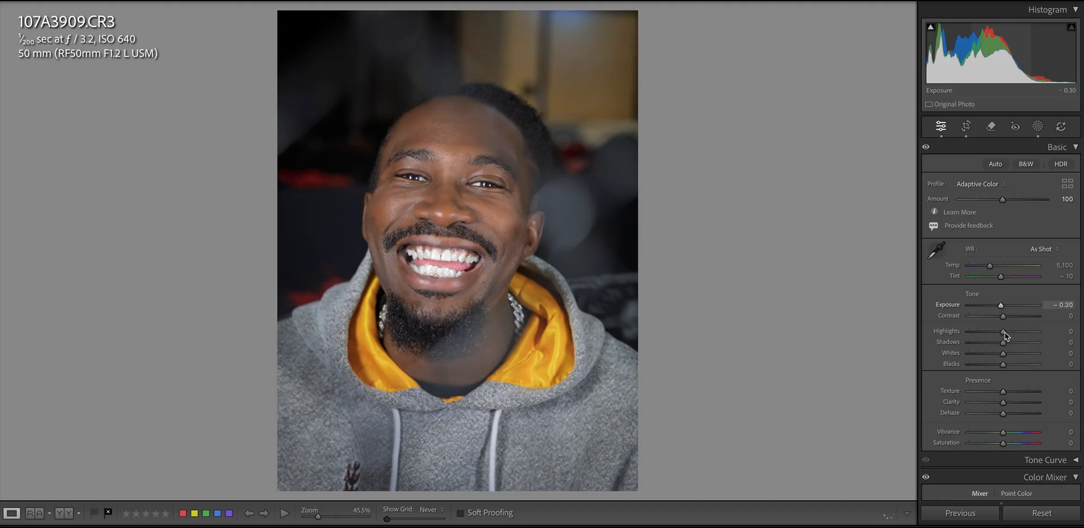
pyautogui.moveTo(1003, 333); pyautogui.dragTo(1003, 343)
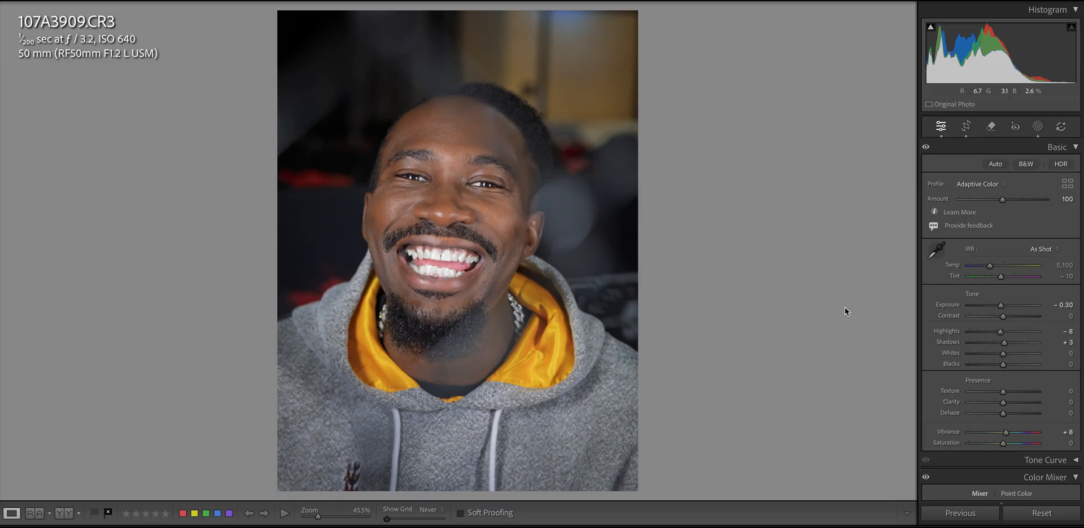
# Step: Flag the photo as a pick and reposition the 4 x 3 crop so the man sits slightly further right in the frame
pyautogui.press('p')
pyautogui.click(966, 126)
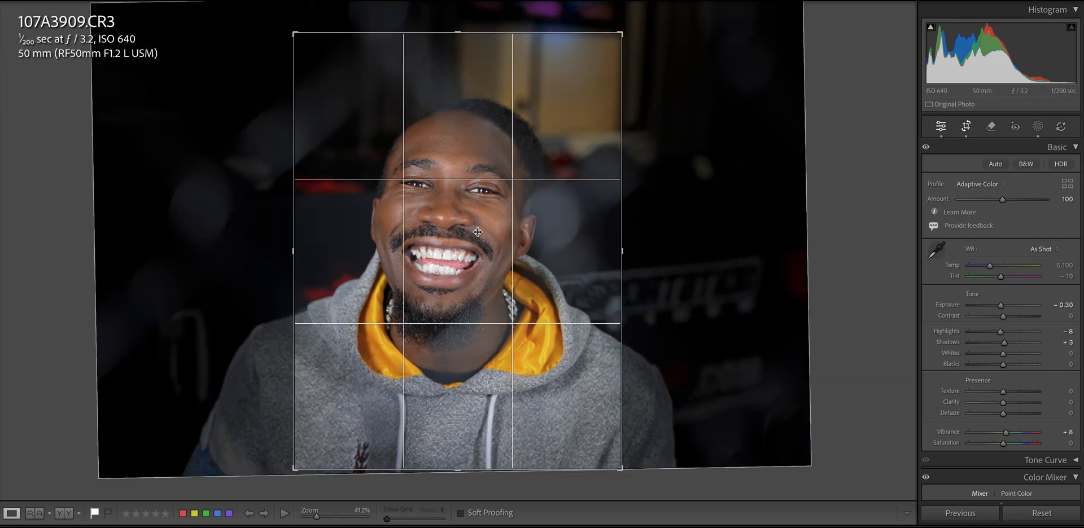
pyautogui.moveTo(471, 236); pyautogui.dragTo(477, 237)
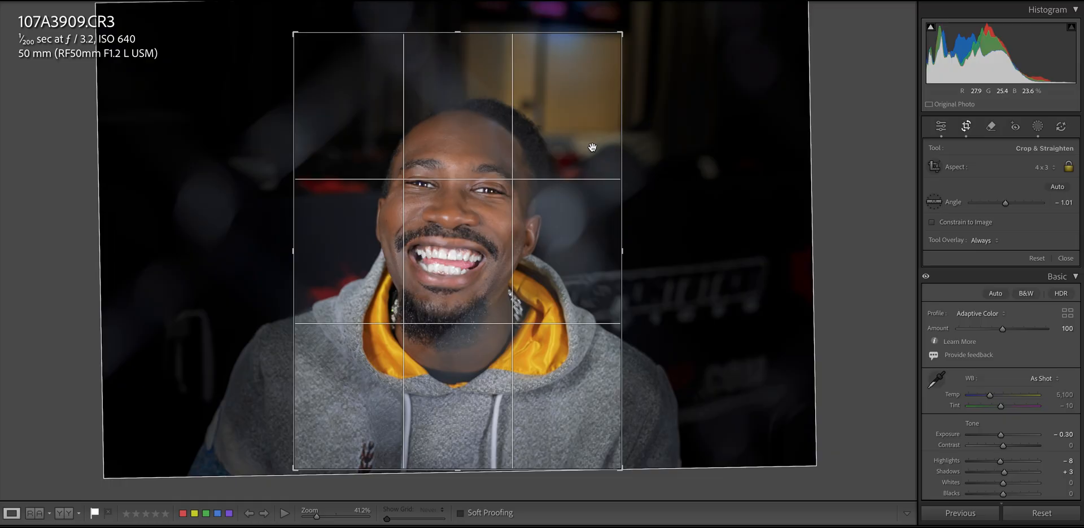
pyautogui.press('r')
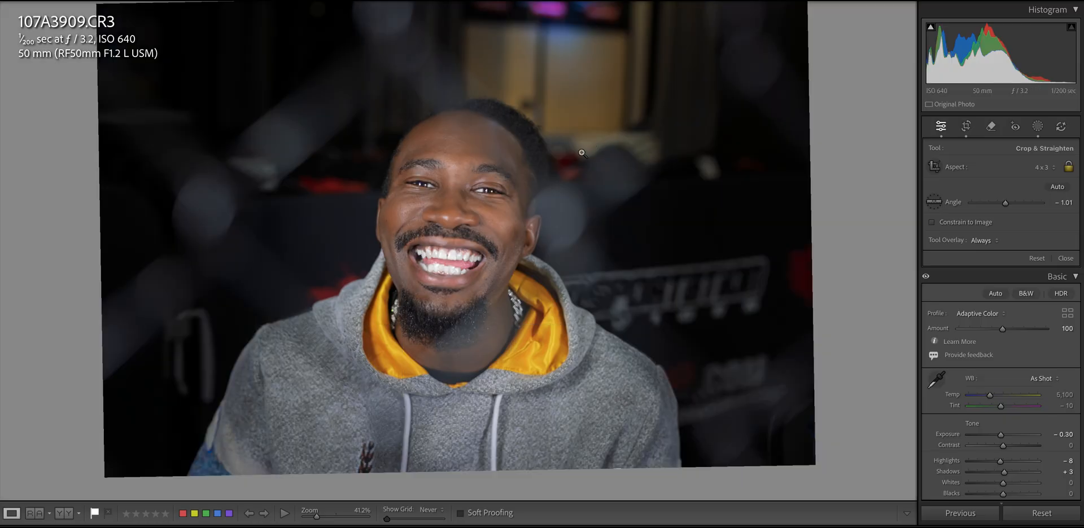
pyautogui.press('r')
pyautogui.press('r')
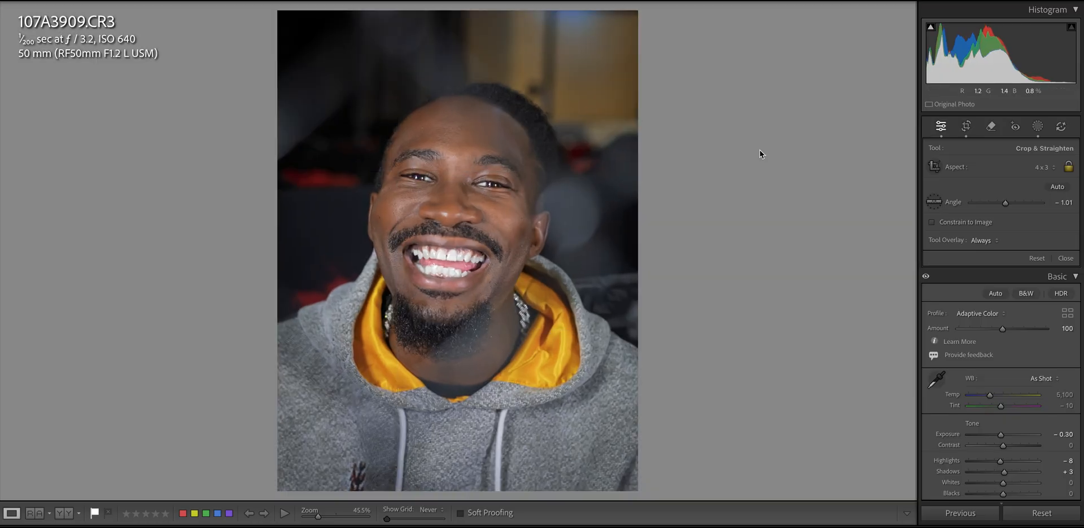